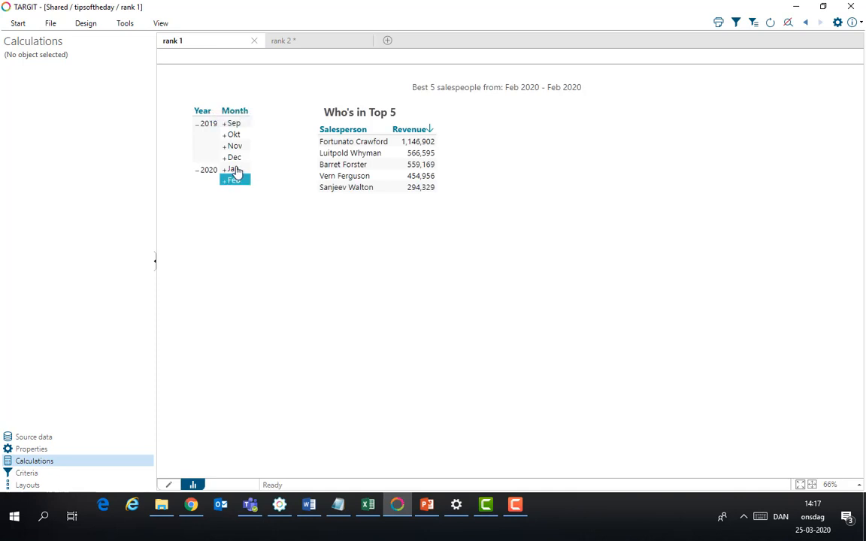
Filter the top 5 salespeople table in the rank 1 report to January 2020 to see that month's ranking
left_click(234, 169)
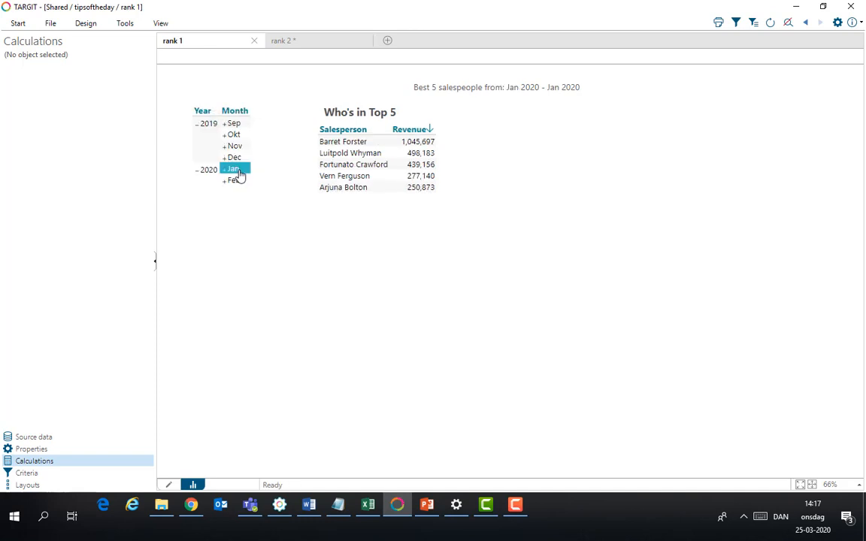
left_click(238, 177)
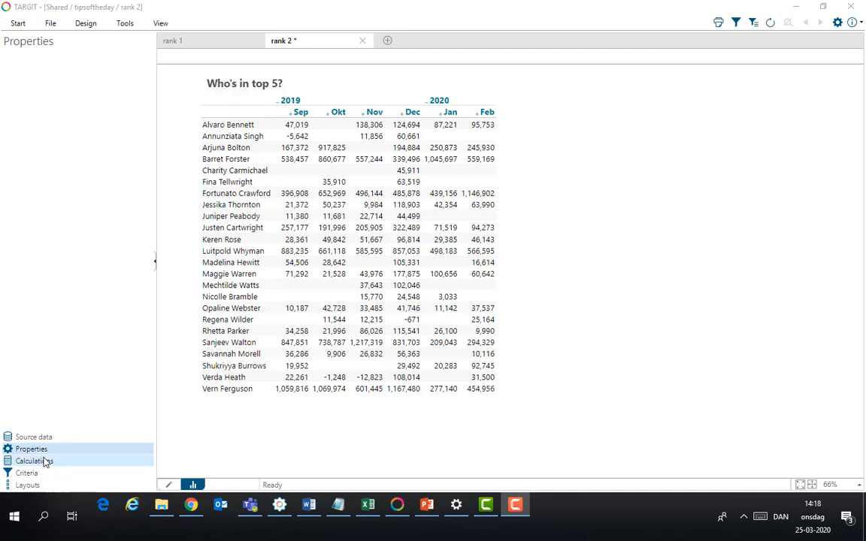
In design mode, add a custom calculation to the rank 2 crosstab as a new measure titled Rank
left_click(169, 485)
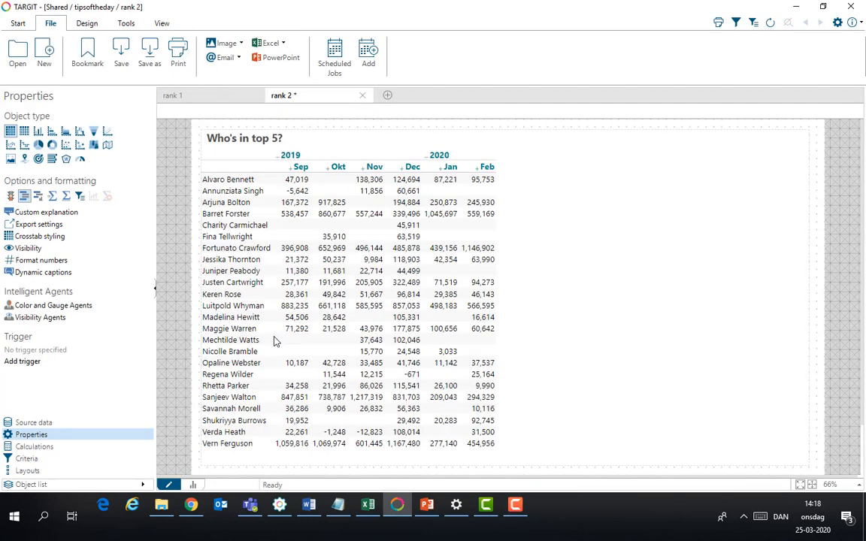
left_click(64, 448)
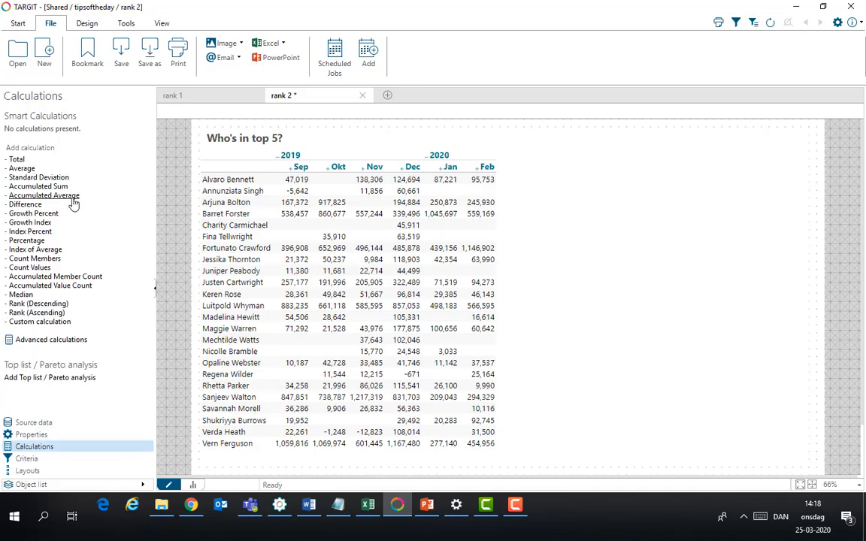
left_click(37, 322)
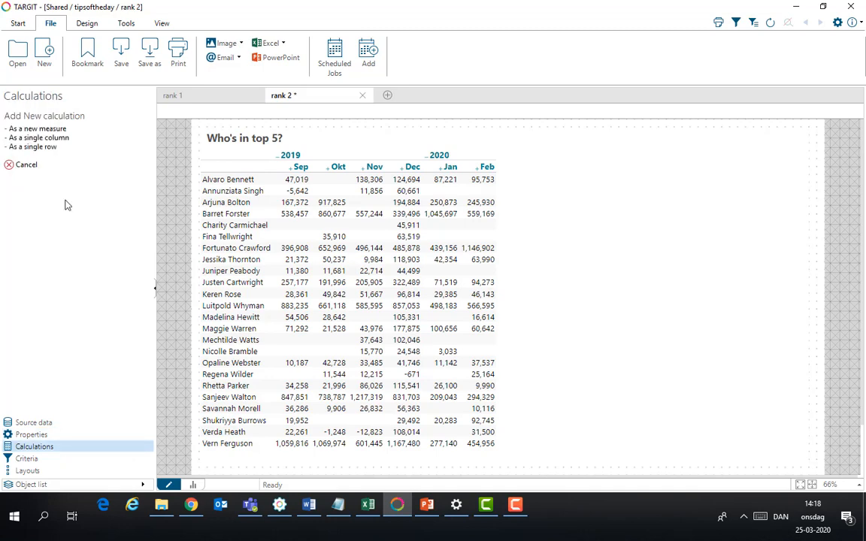
left_click(54, 129)
left_click_drag(69, 139, 3, 139)
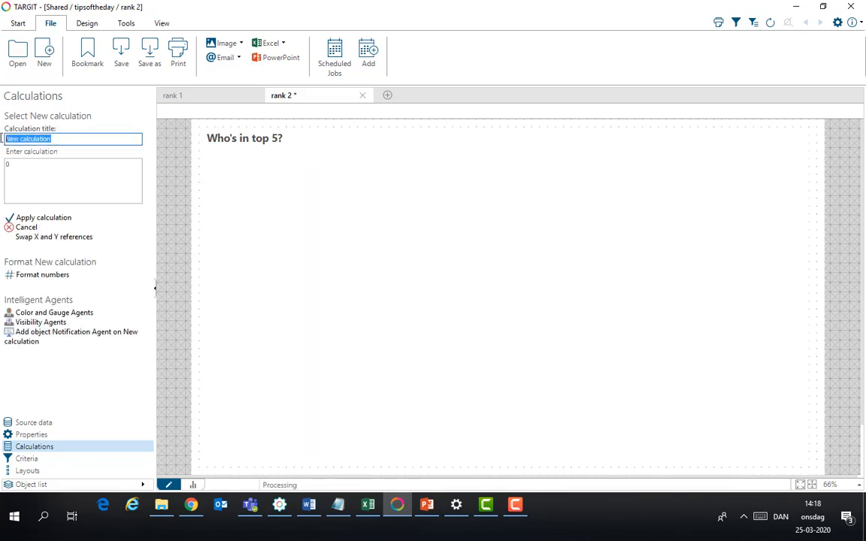
type("Rank")
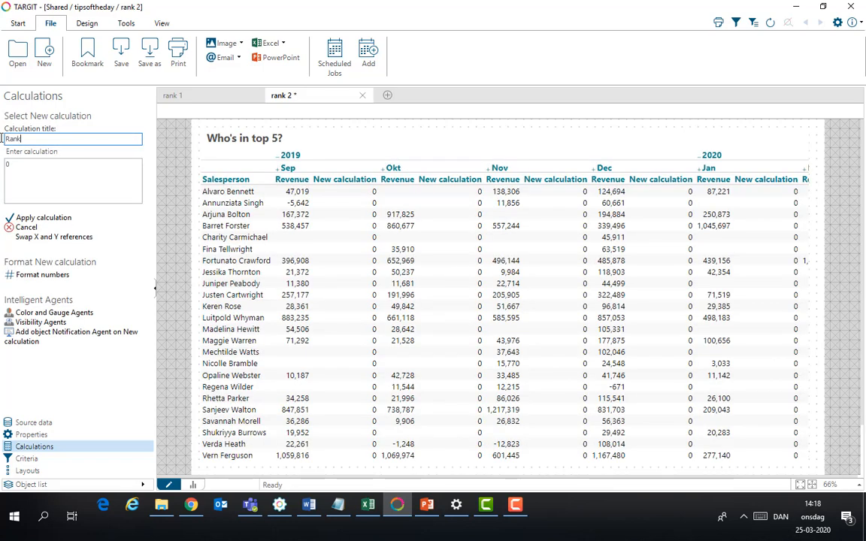
Copy the formula rankdesc(0,all,m1) from Notepad into the Rank calculation and apply it
left_click(338, 504)
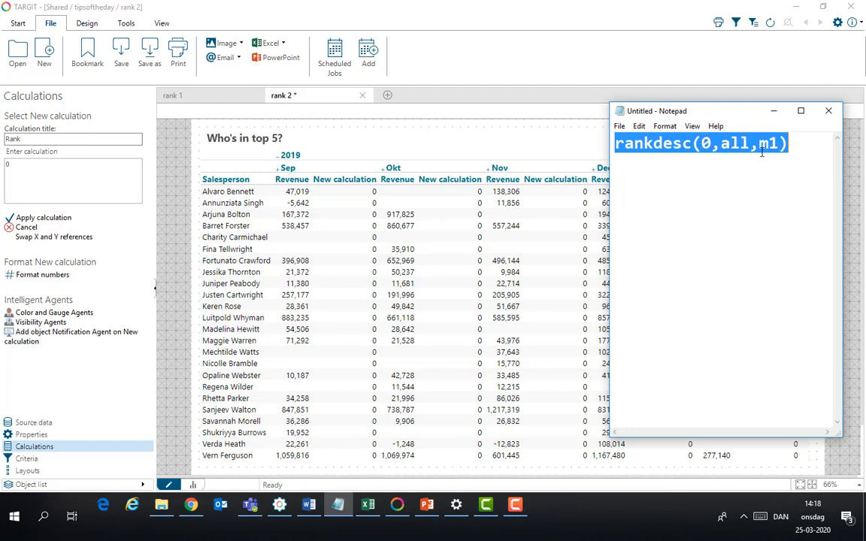
right_click(703, 148)
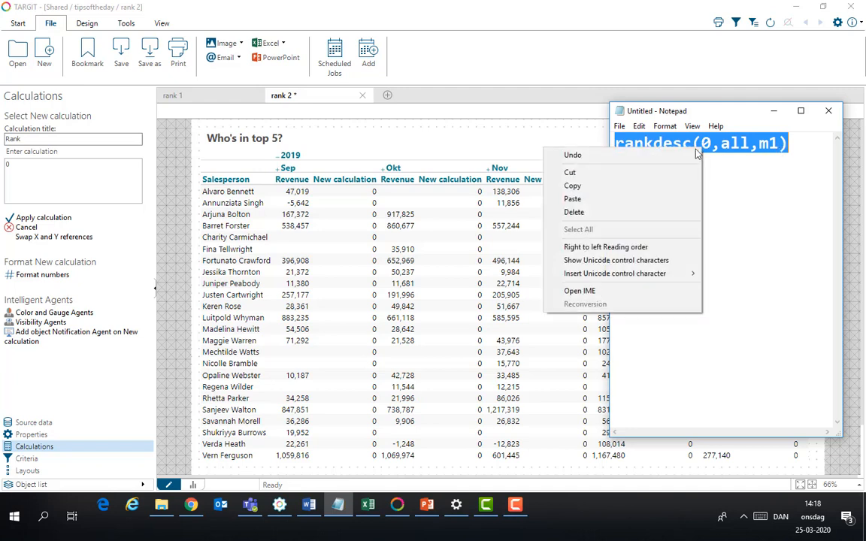
left_click(657, 188)
left_click(51, 161)
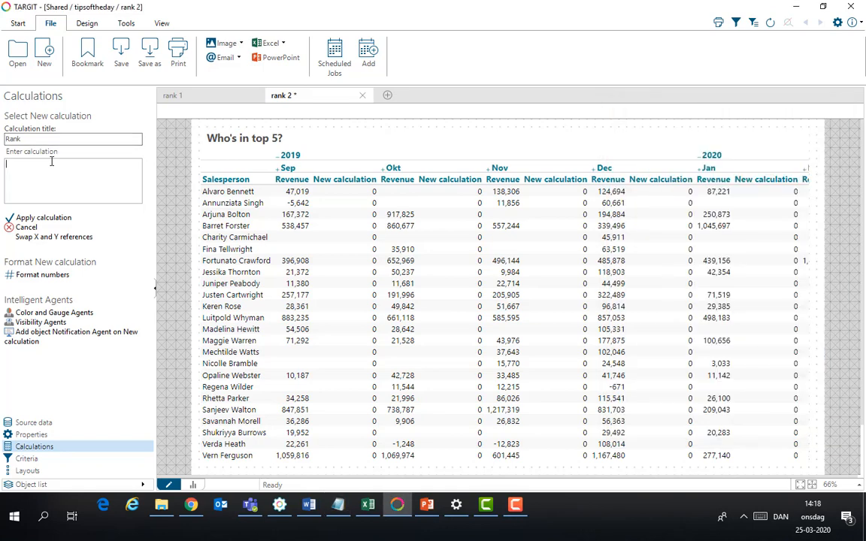
key("ctrl+v")
left_click(56, 219)
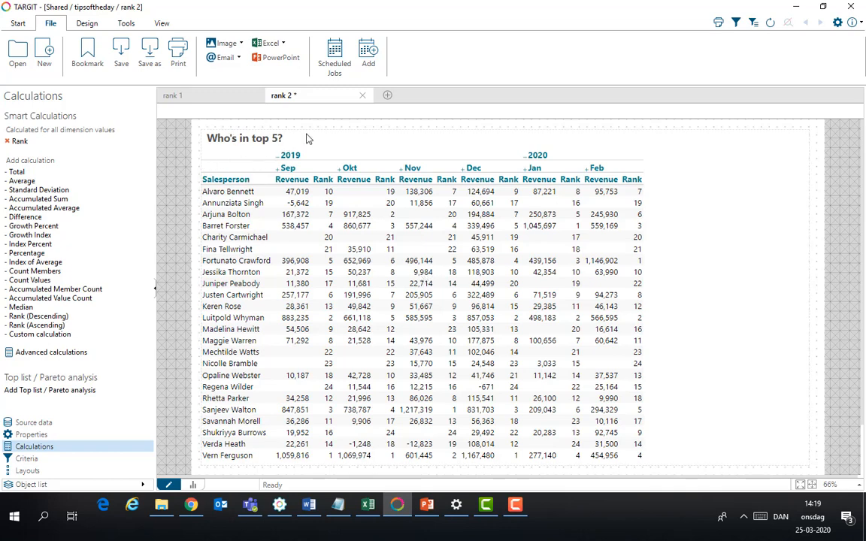
Hide the Revenue measure in the crosstab's visibility settings, keeping Rank shown
left_click(32, 435)
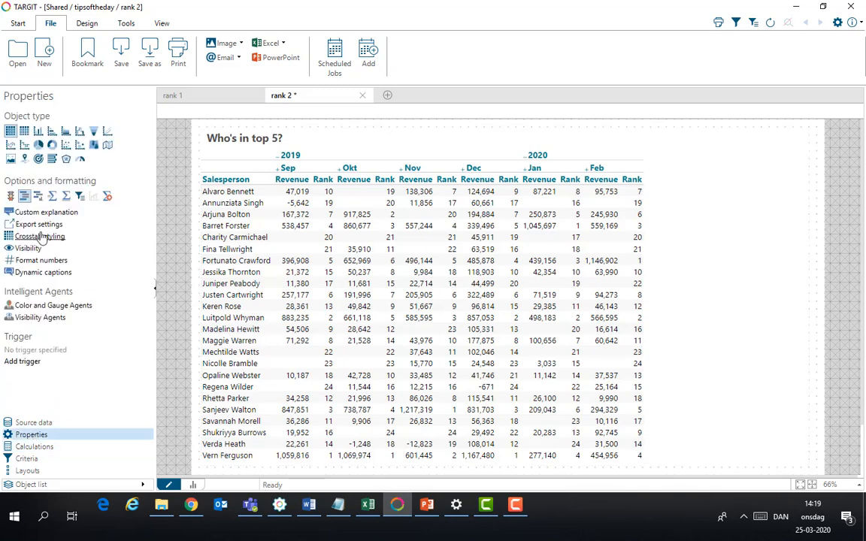
left_click(29, 249)
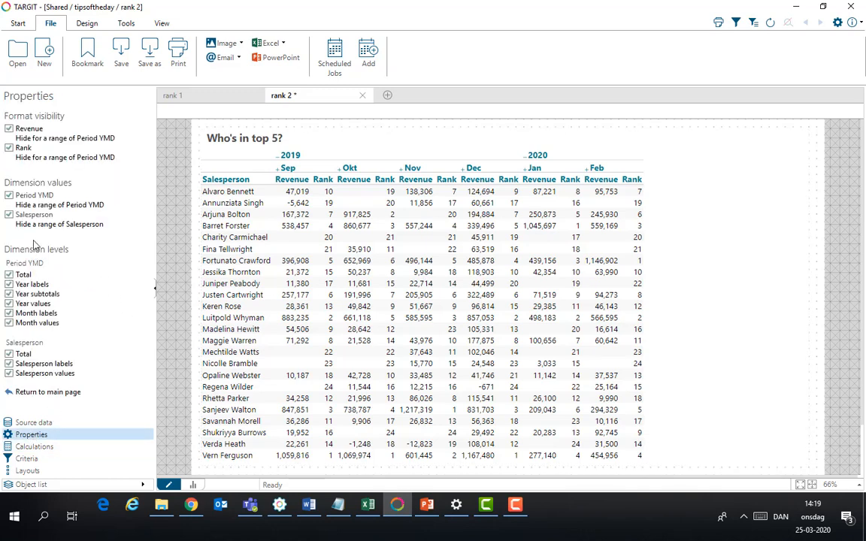
left_click(9, 130)
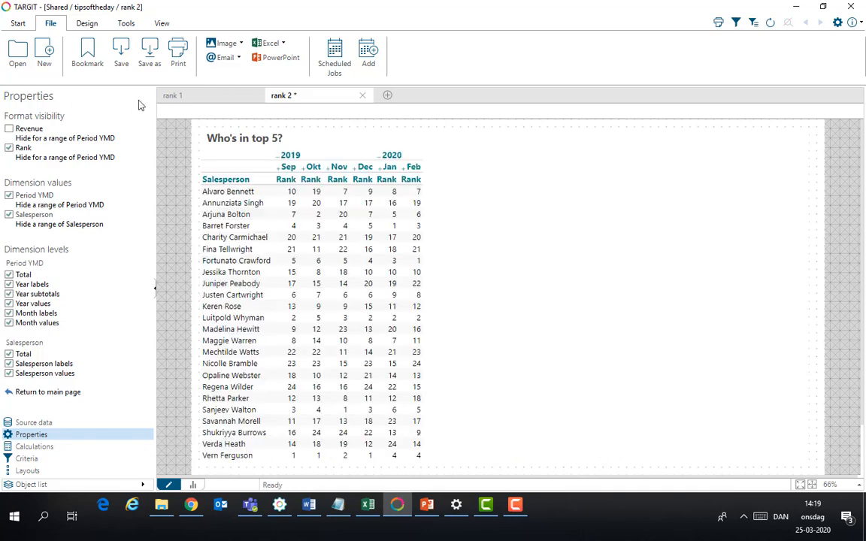
Add a Hide value visibility agent on Rank with the condition value >5
left_click(58, 436)
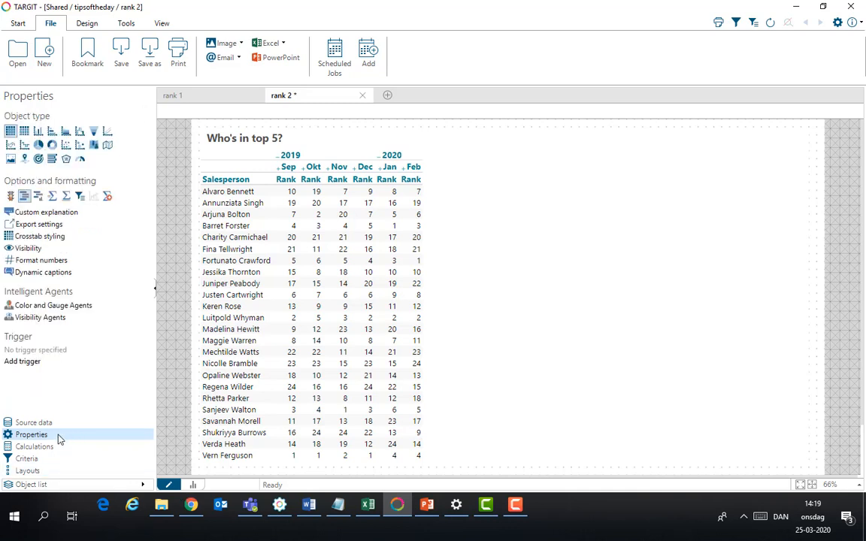
left_click(41, 318)
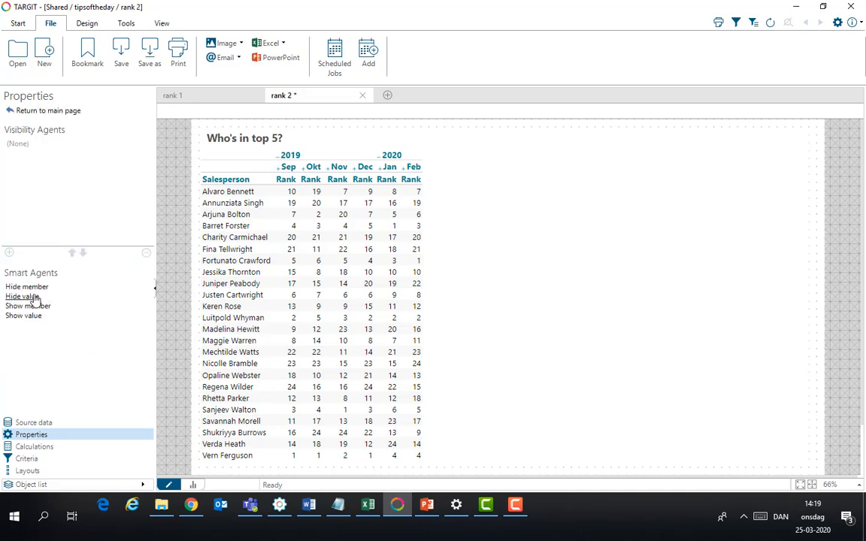
left_click(33, 299)
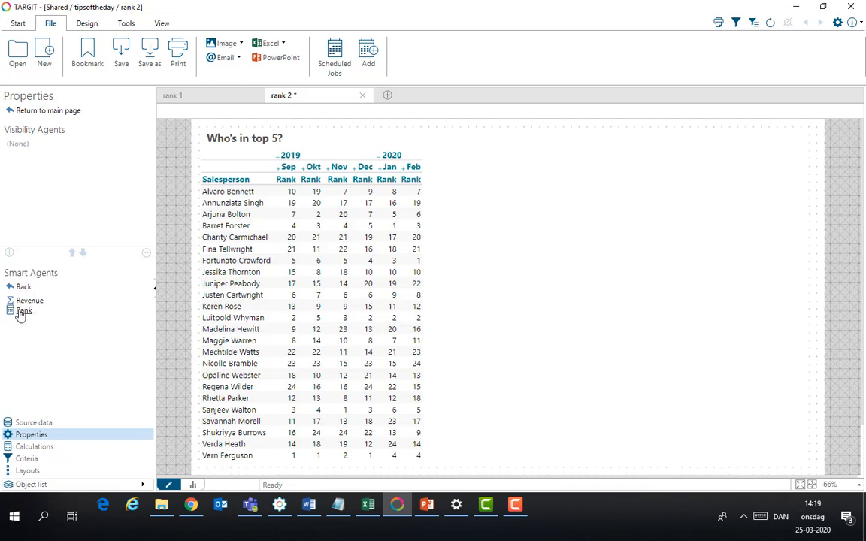
left_click(21, 313)
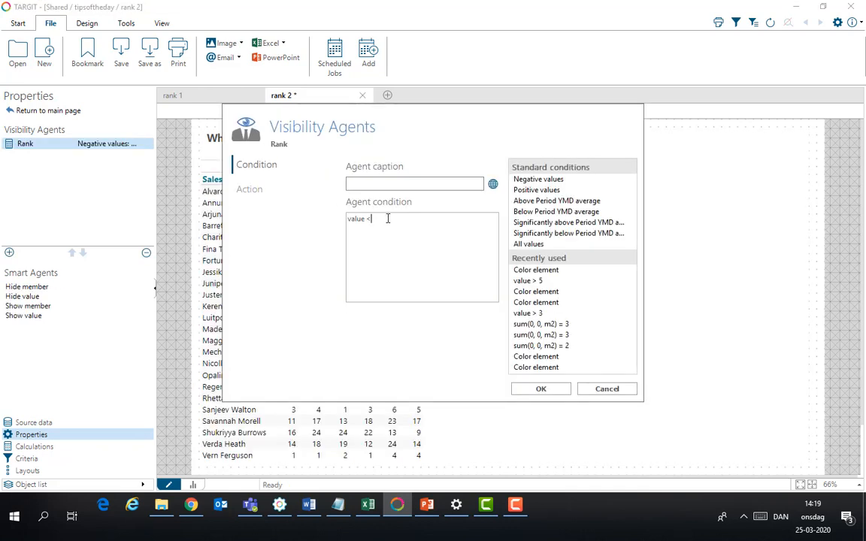
key("BackSpace")
type(">5")
left_click(544, 391)
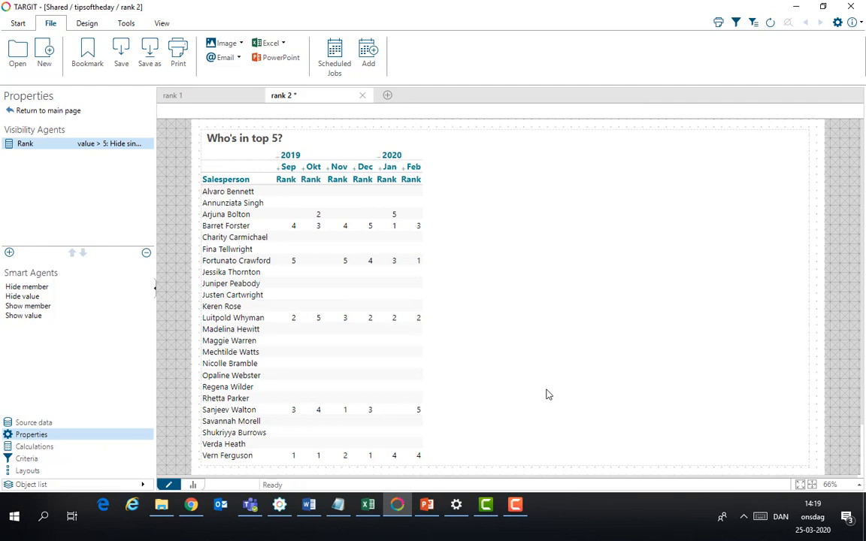
Add a default color agent on Rank with the condition value < 6
left_click(70, 440)
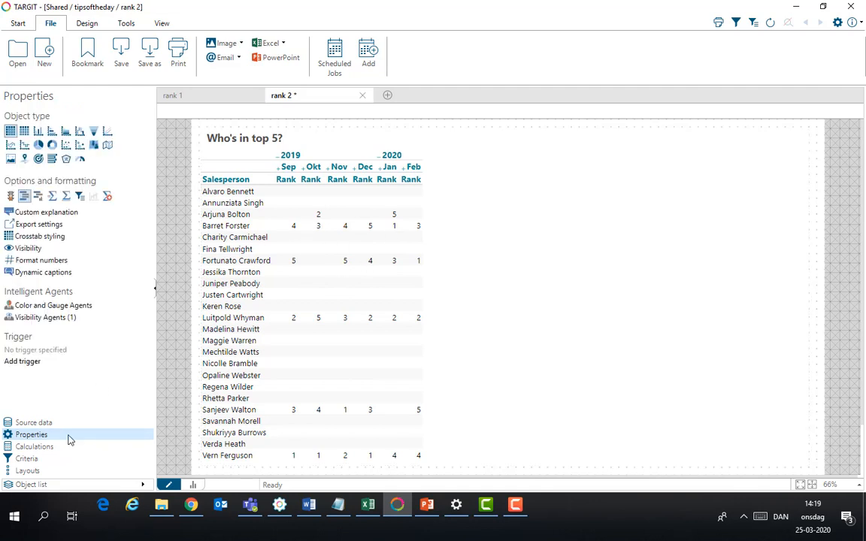
left_click(53, 306)
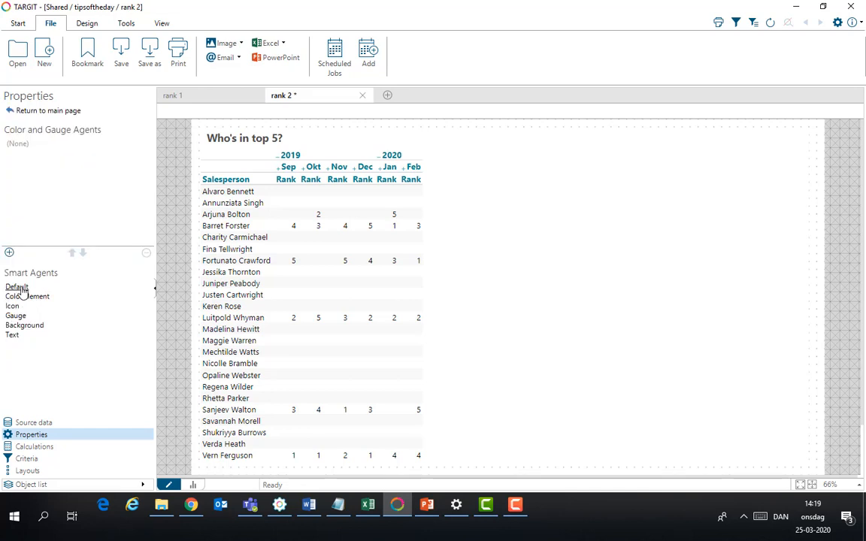
left_click(18, 289)
left_click(23, 311)
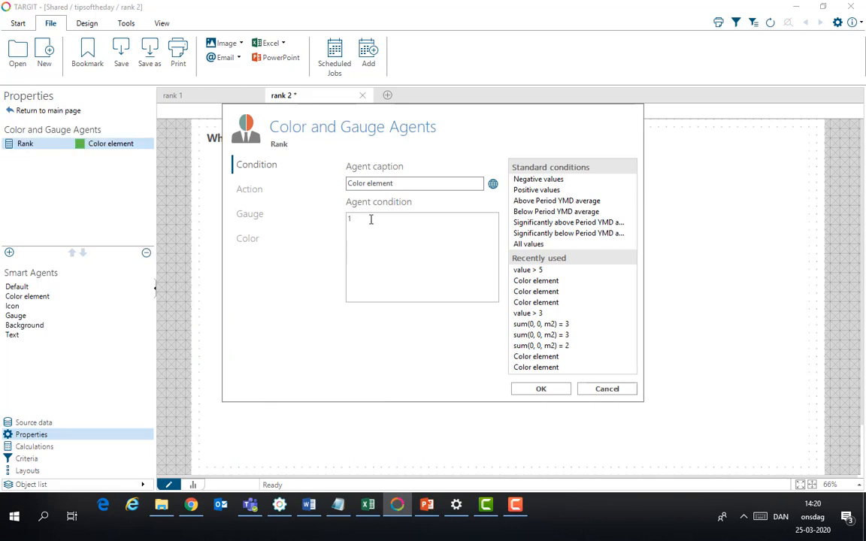
key("BackSpace")
type("va")
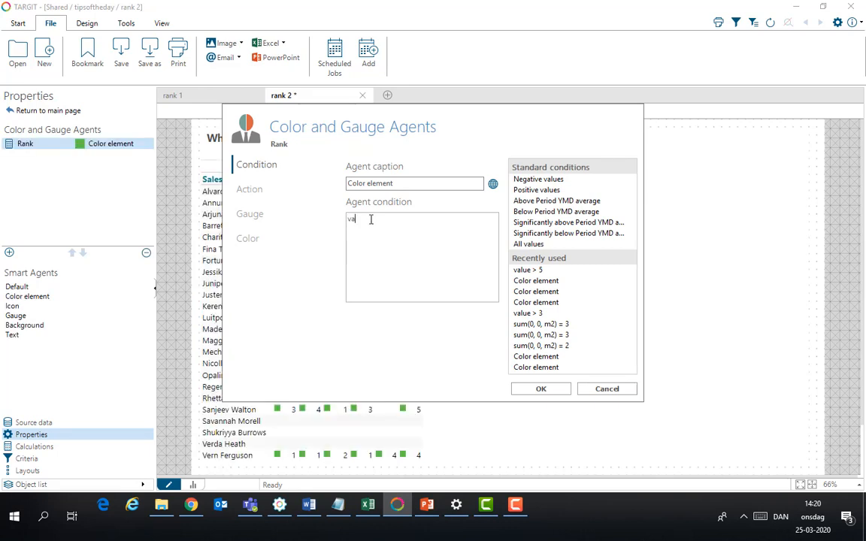
type("lue < 6")
Set the Rank color agent's action to color the cell background with the cell text hidden, and apply the agent
left_click(247, 190)
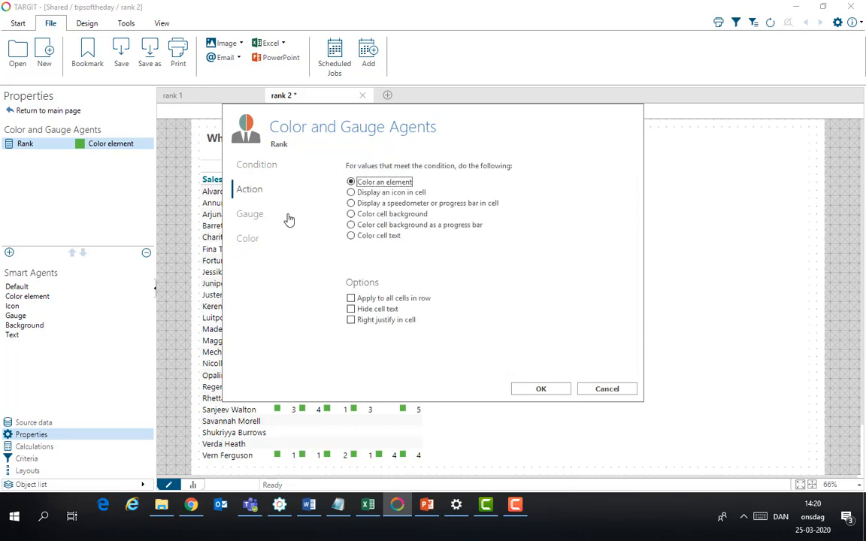
left_click(351, 310)
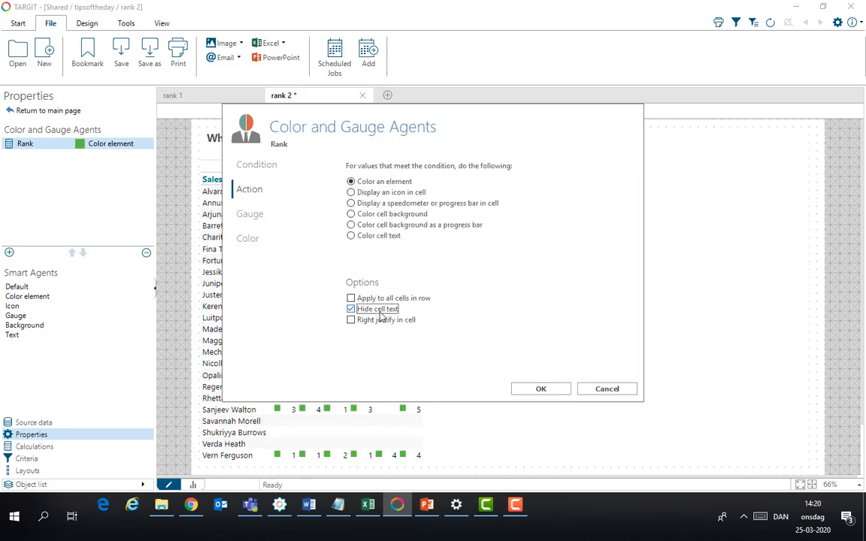
left_click(351, 214)
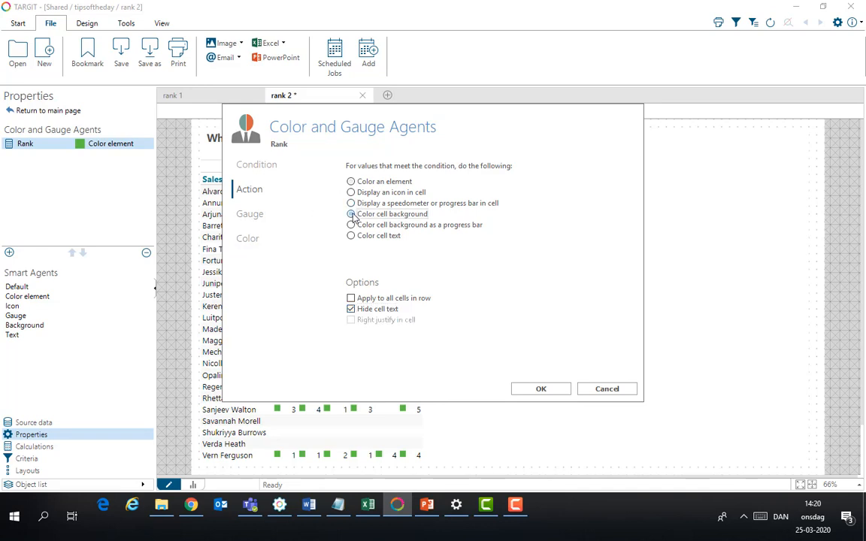
left_click(542, 389)
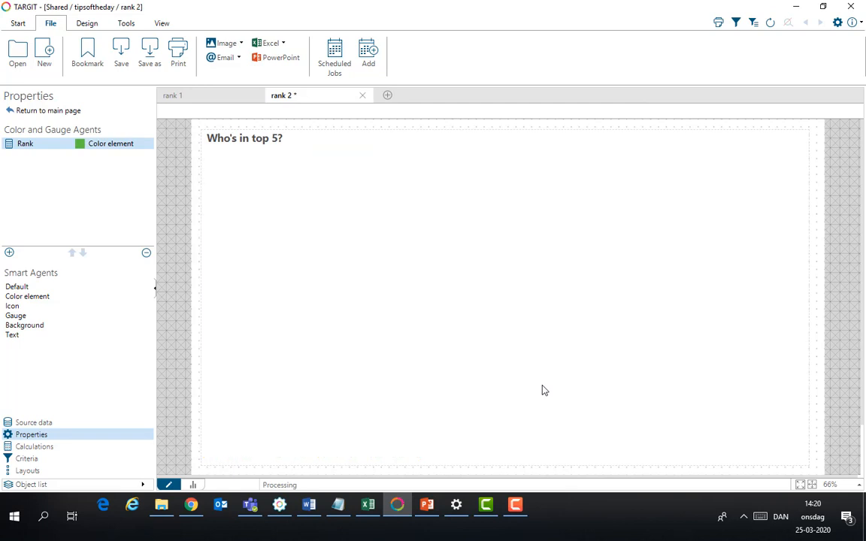